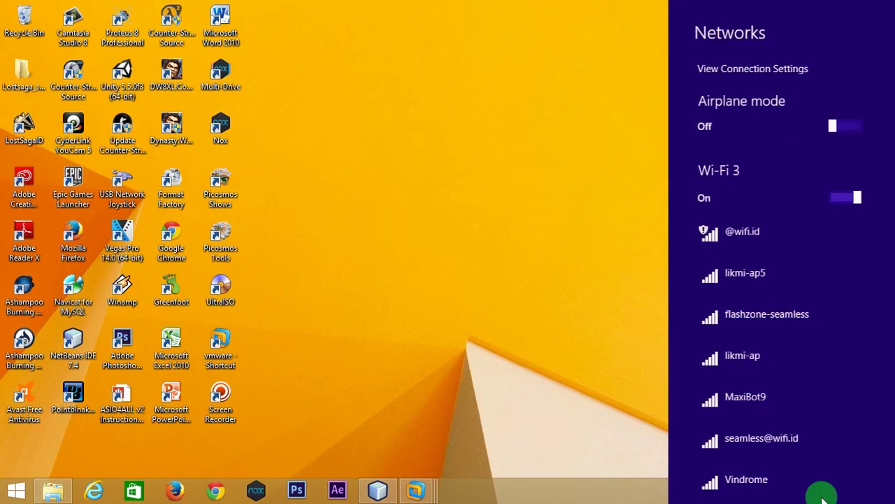
Start connecting to the Xiaomi Redmi Note 3 Wi-Fi network with automatic connection turned off
{"action": "left_click_drag", "start_coordinate": [891, 309], "coordinate": [891, 374]}
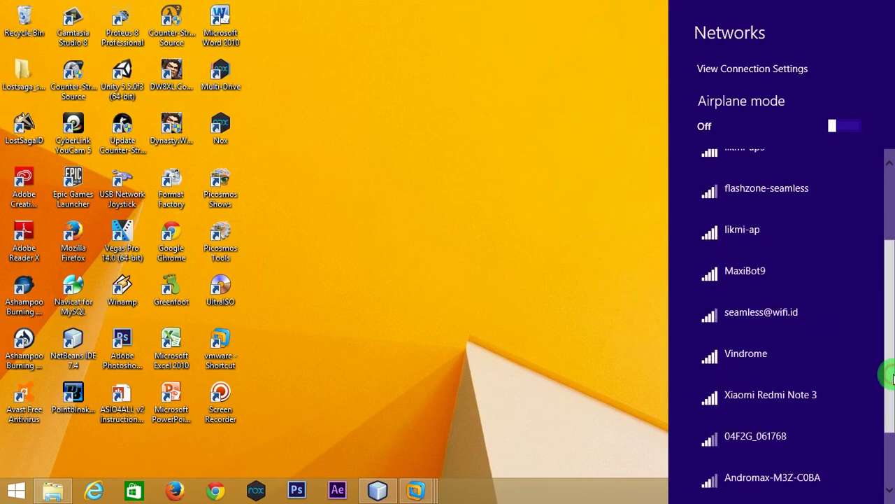
{"action": "left_click", "coordinate": [797, 396]}
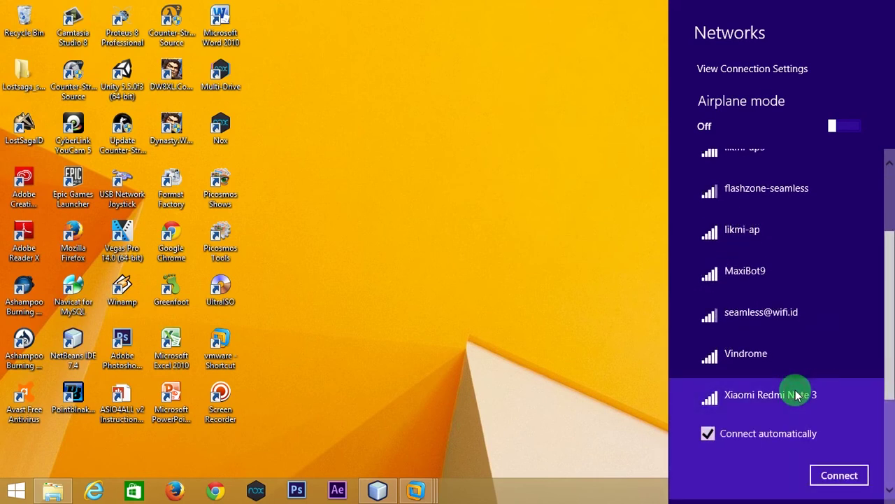
{"action": "left_click", "coordinate": [713, 434]}
{"action": "left_click", "coordinate": [853, 475]}
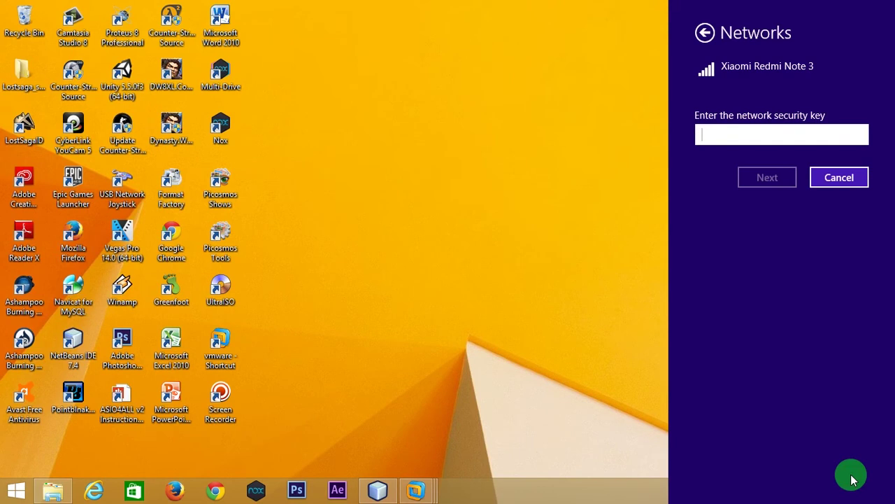
Enter the network security key, decline finding devices on this network, and close the network settings
{"action": "type", "text": "********"}
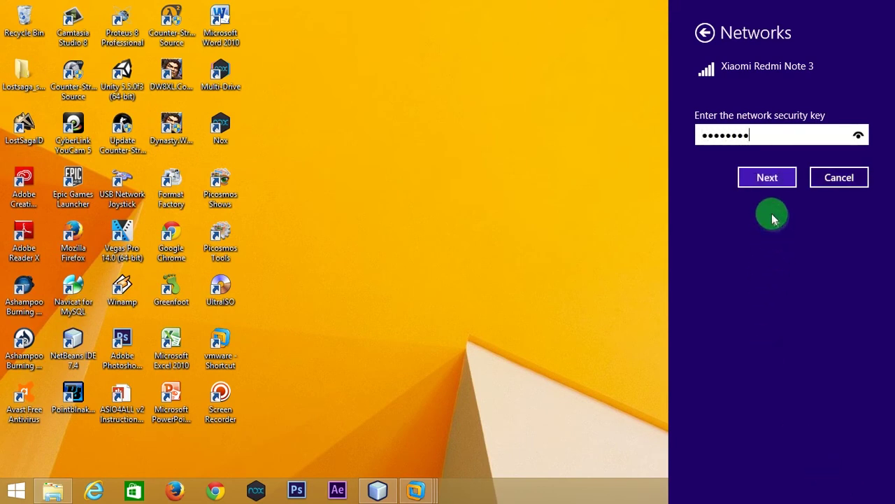
{"action": "left_click", "coordinate": [766, 178]}
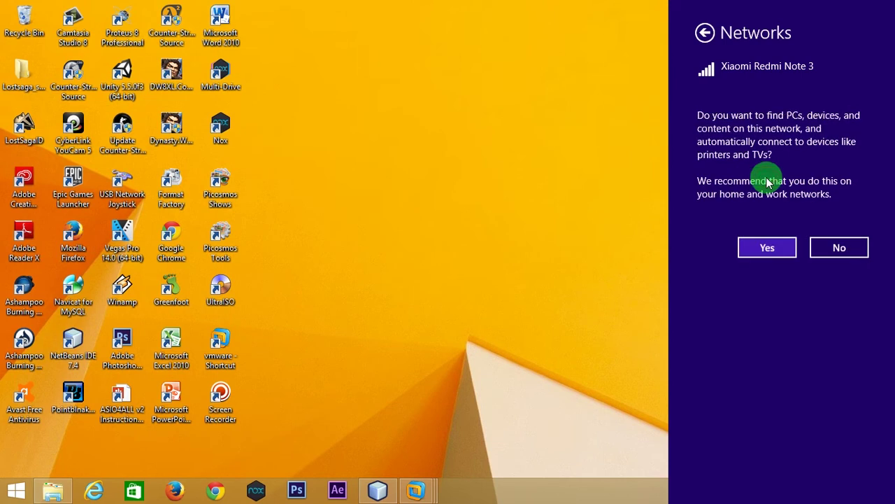
{"action": "left_click", "coordinate": [843, 246]}
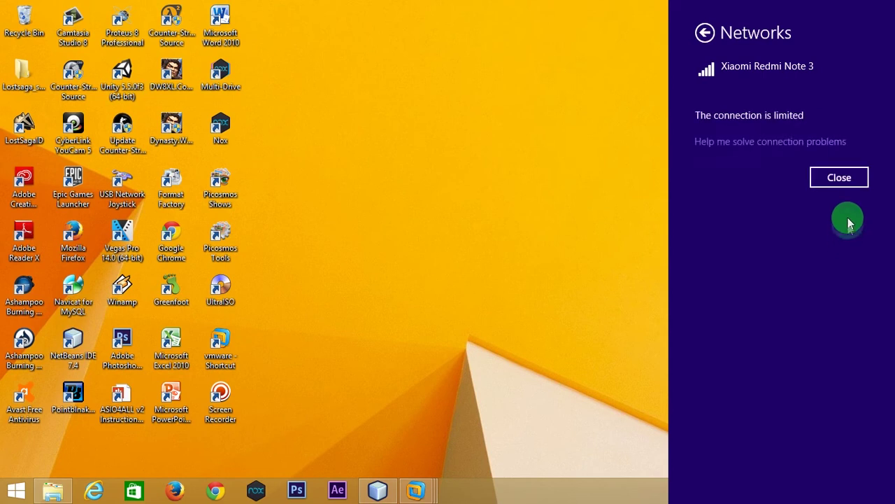
{"action": "left_click", "coordinate": [843, 187]}
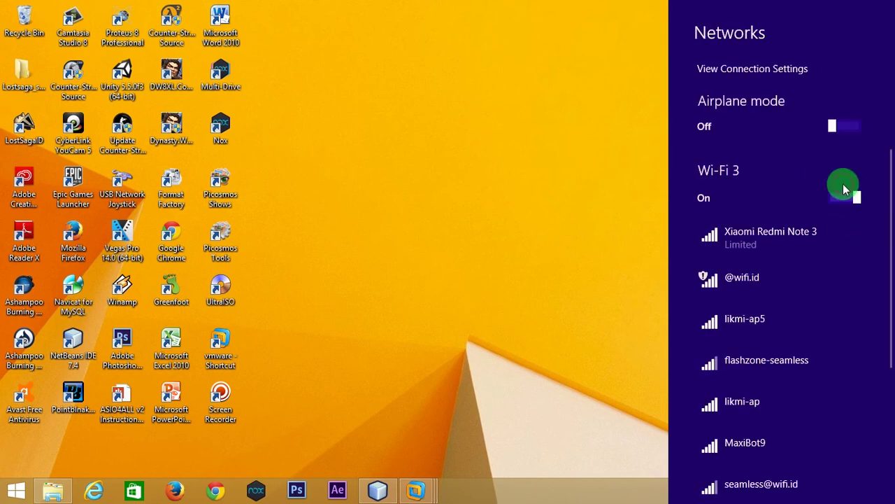
{"action": "left_click", "coordinate": [470, 246]}
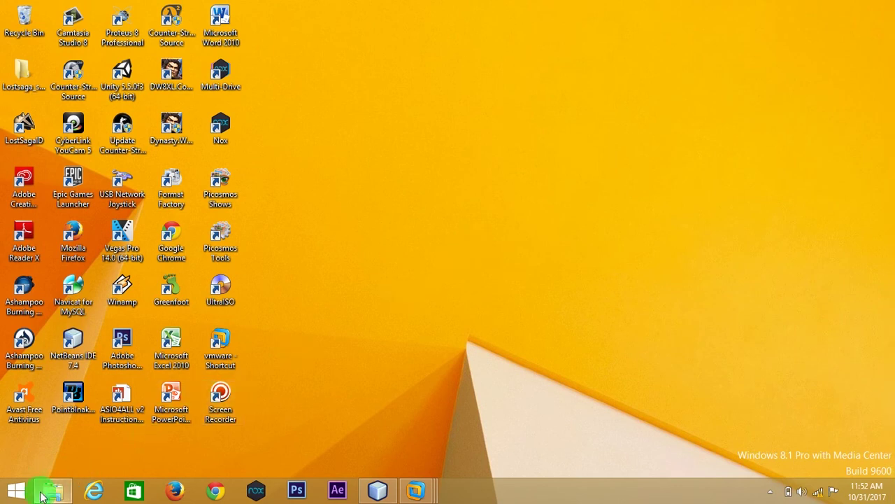
Open a Command Prompt and run ipconfig to look up the computer's network configuration
{"action": "key", "text": "super+r"}
{"action": "key", "text": "Return"}
{"action": "type", "text": "IPCONF"}
{"action": "key", "text": "BackSpace"}
{"action": "key", "text": "BackSpace"}
{"action": "key", "text": "BackSpace"}
{"action": "key", "text": "BackSpace"}
{"action": "key", "text": "BackSpace"}
{"action": "key", "text": "BackSpace"}
{"action": "type", "text": "ipconfig"}
{"action": "key", "text": "Return"}
Ping 192.168.43.48 to test the connection to the other device, and close the Command Prompt
{"action": "type", "text": "ping 192.168.43.48"}
{"action": "key", "text": "Return"}
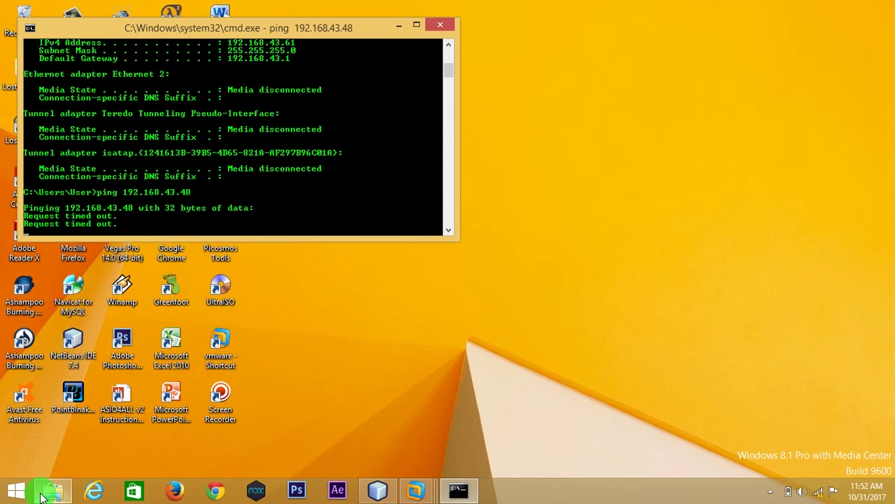
{"action": "left_click", "coordinate": [444, 21]}
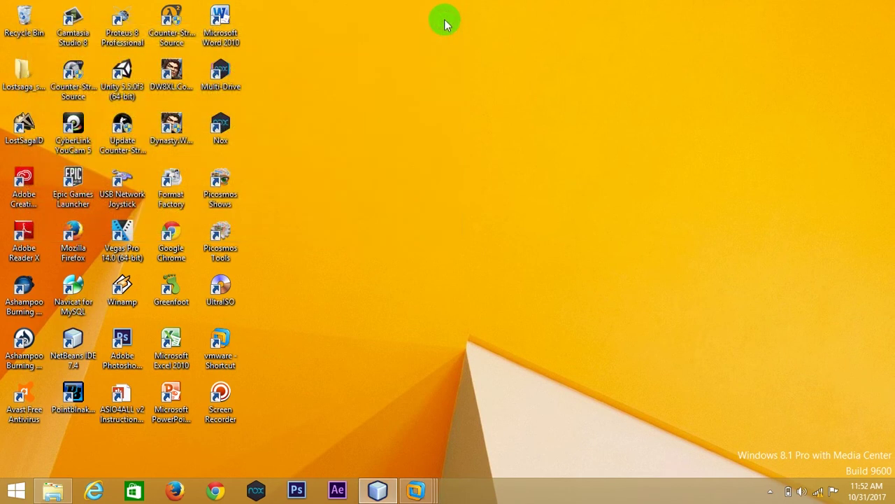
Switch to File Explorer and open the sharing properties of the Data sekolah folder on DATA (E:)
{"action": "left_click", "coordinate": [53, 492]}
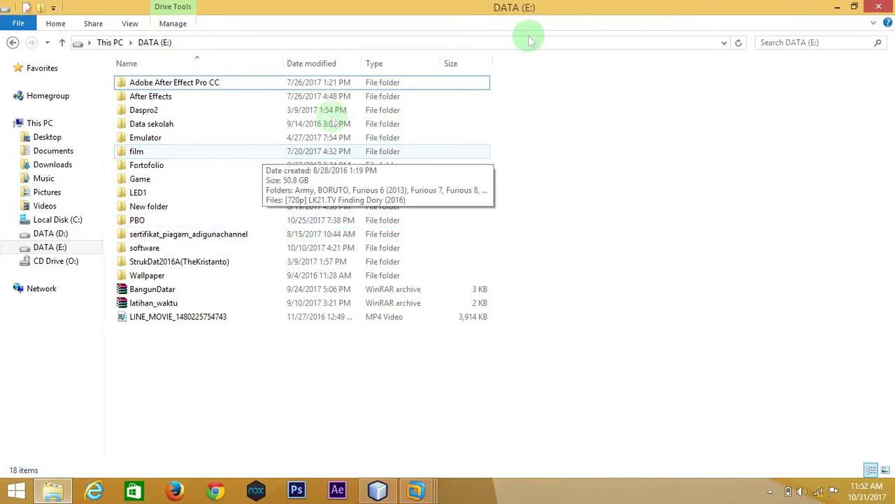
{"action": "left_click", "coordinate": [832, 10]}
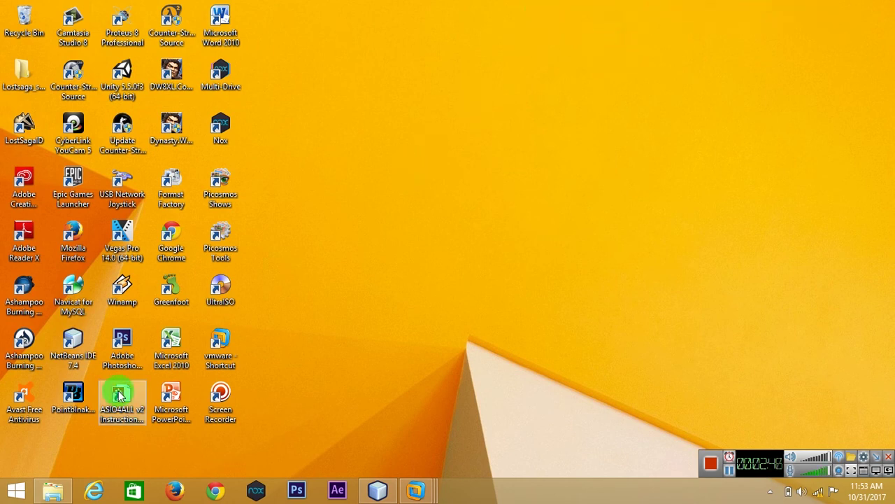
{"action": "left_click", "coordinate": [52, 492]}
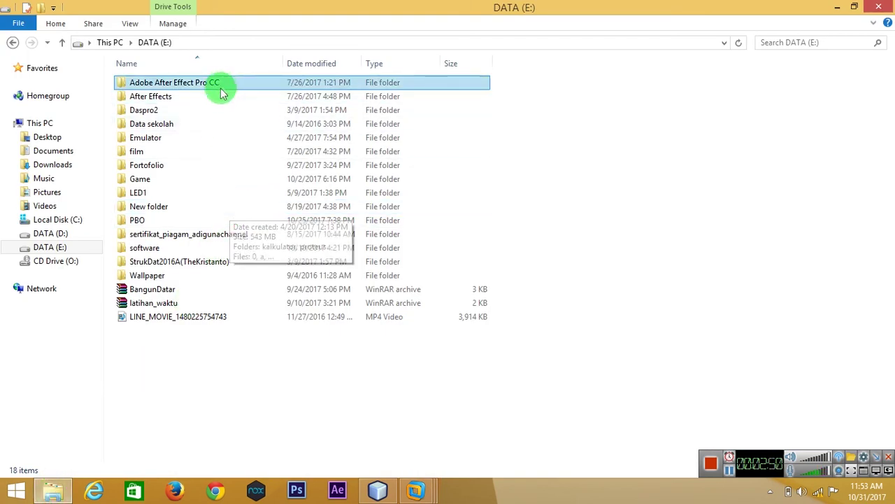
{"action": "right_click", "coordinate": [217, 125]}
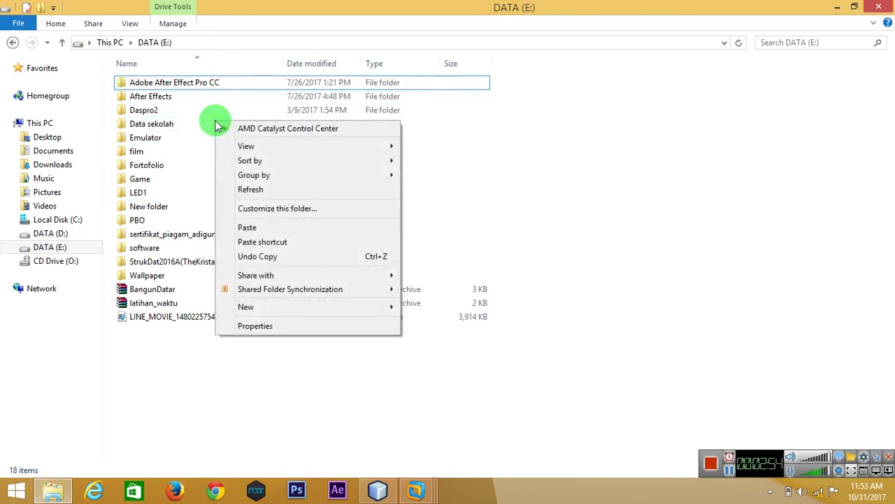
{"action": "left_click", "coordinate": [186, 124]}
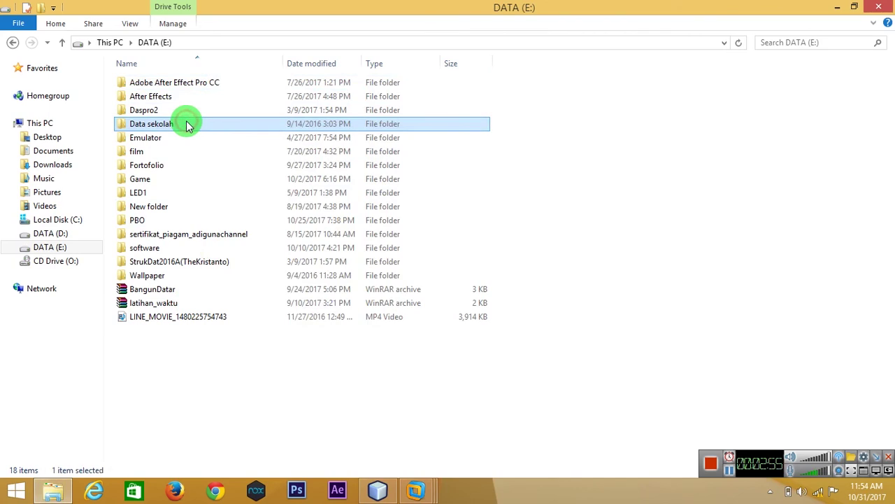
{"action": "right_click", "coordinate": [186, 124]}
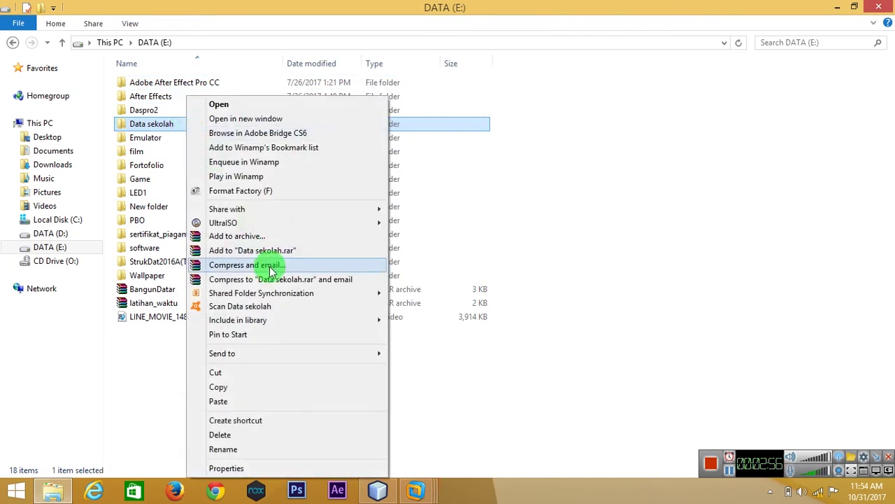
{"action": "left_click", "coordinate": [231, 468]}
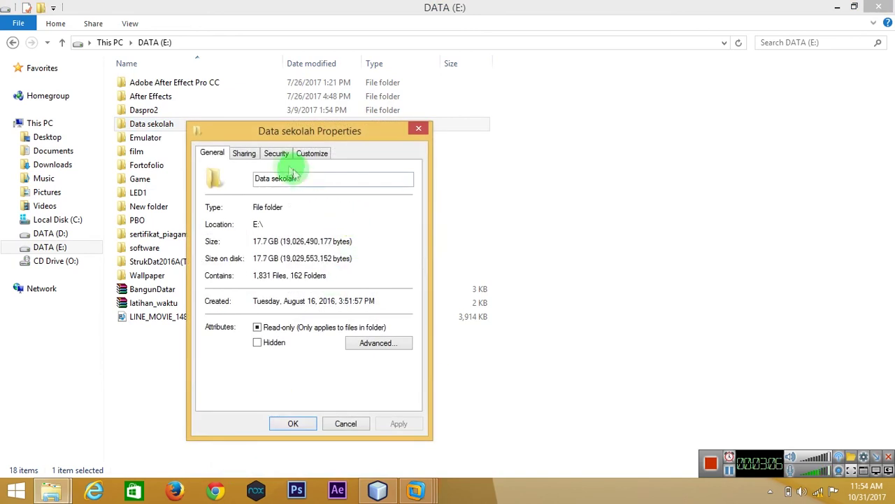
{"action": "left_click", "coordinate": [252, 156]}
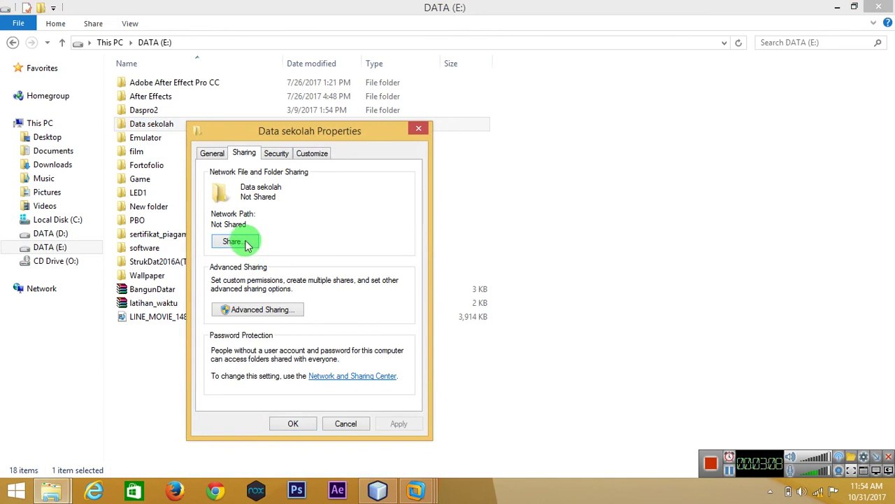
Add Everyone to the people the Data sekolah folder is shared with
{"action": "left_click", "coordinate": [235, 242]}
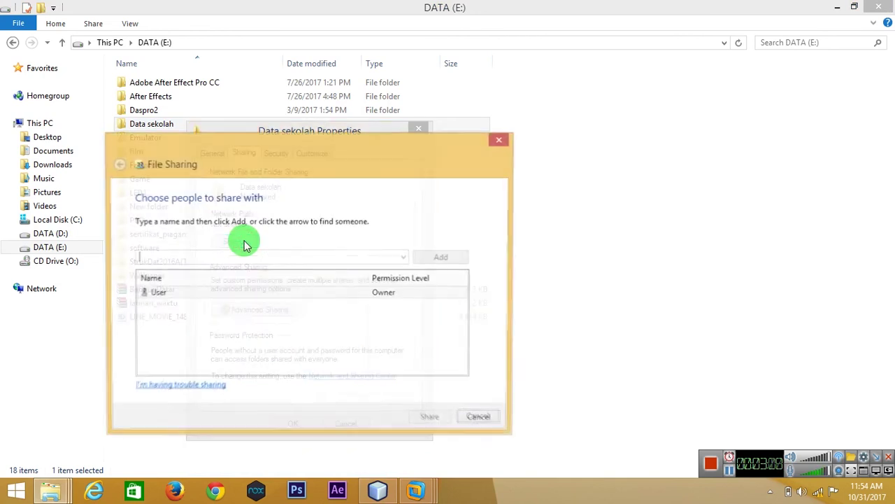
{"action": "left_click", "coordinate": [403, 260]}
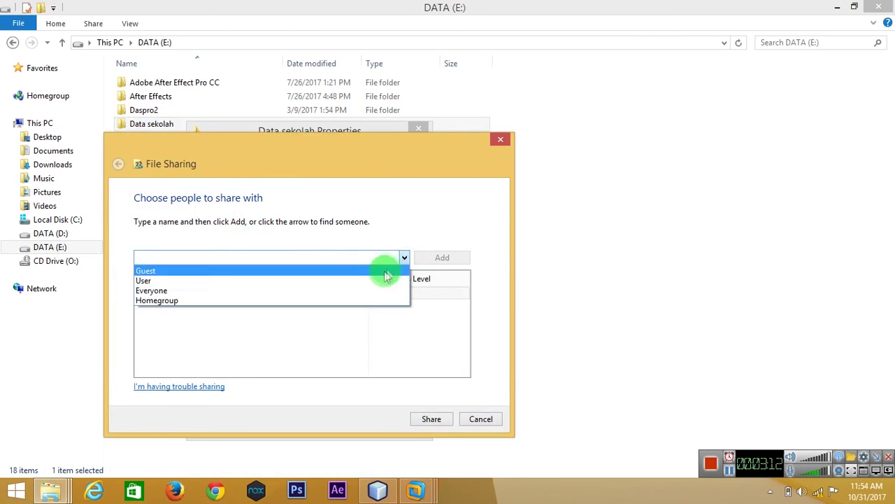
{"action": "left_click", "coordinate": [371, 290]}
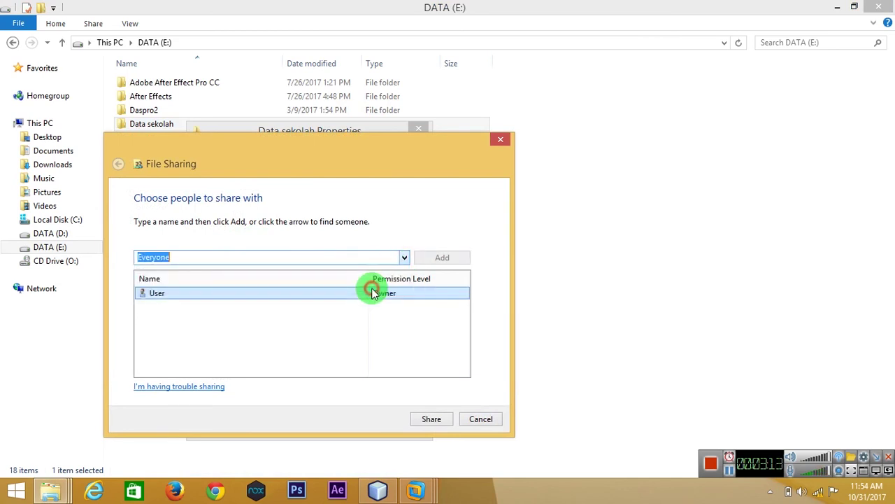
{"action": "left_click", "coordinate": [456, 257]}
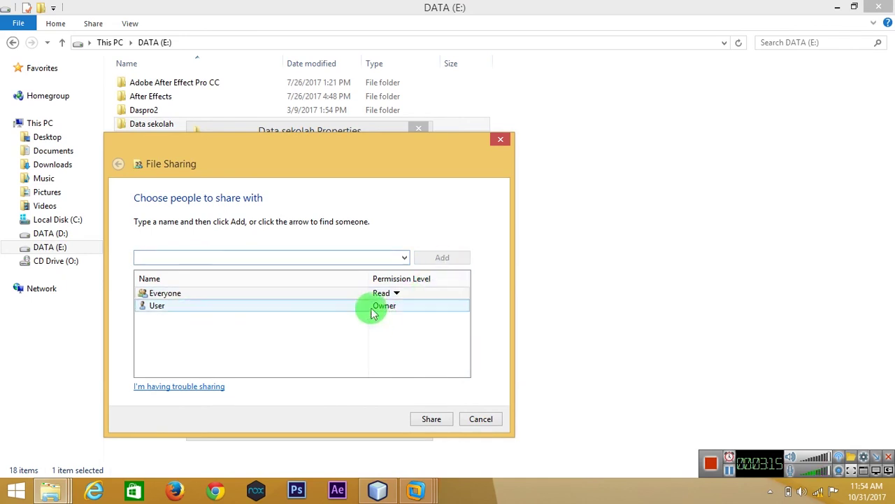
Give Everyone the Read/Write permission level, share the folder, and close the File Sharing dialog
{"action": "left_click", "coordinate": [388, 294]}
{"action": "left_click", "coordinate": [394, 295]}
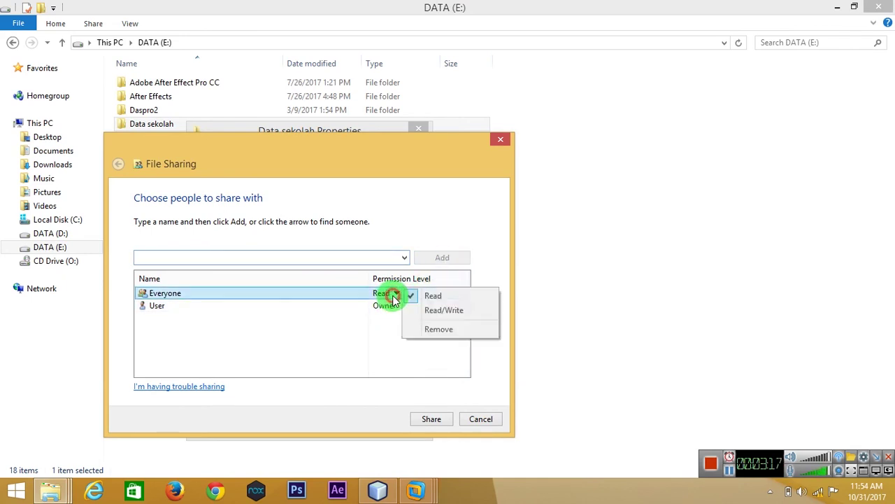
{"action": "left_click", "coordinate": [422, 310]}
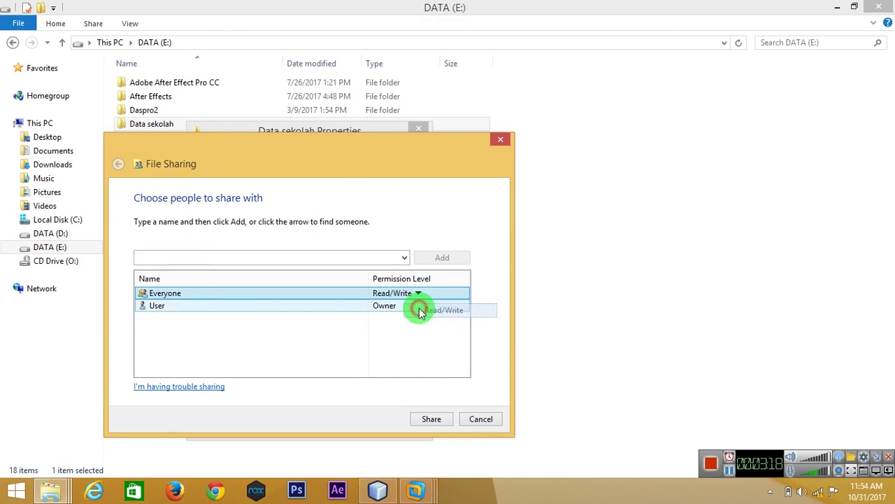
{"action": "left_click", "coordinate": [430, 420]}
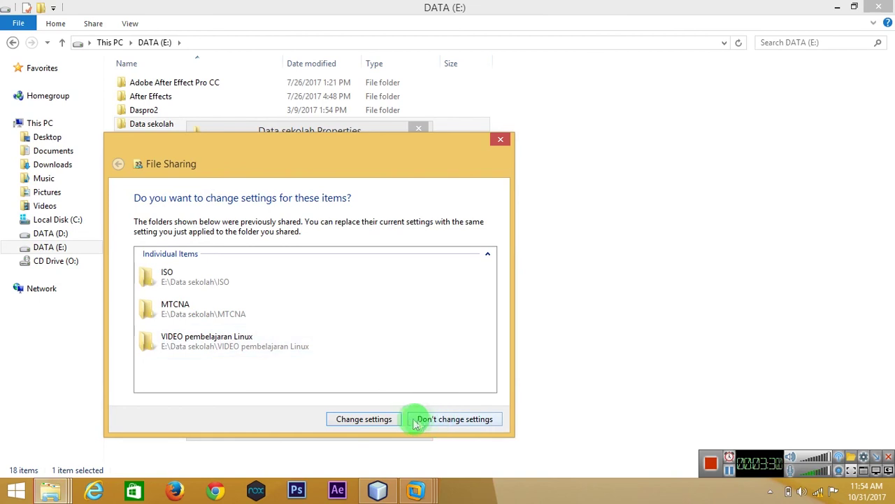
{"action": "left_click", "coordinate": [503, 140]}
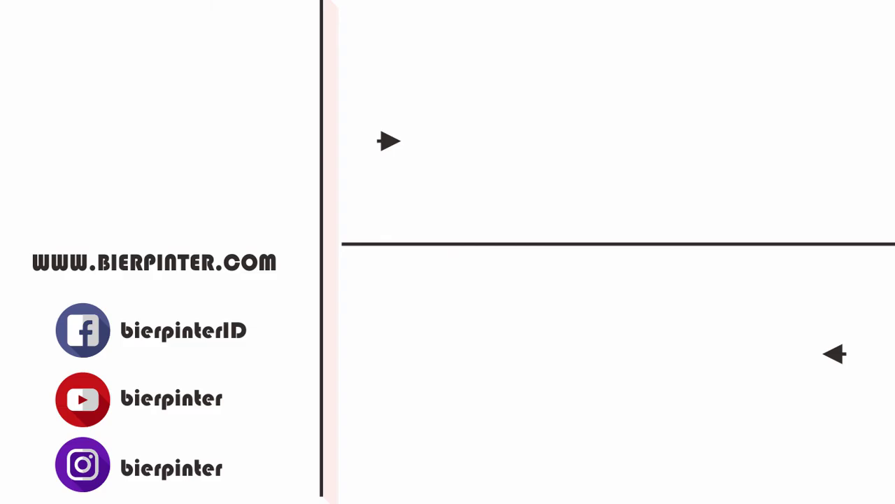